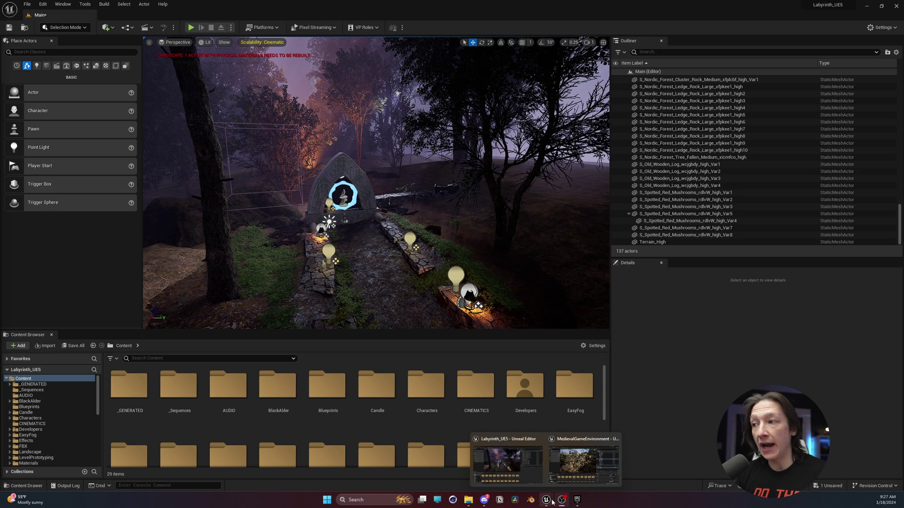
- Select the shed's wooden wagon wheel in MedievalVillage and browse to its SM_WoodenWheelA mesh asset
{"action": "left_click", "coordinate": [582, 462]}
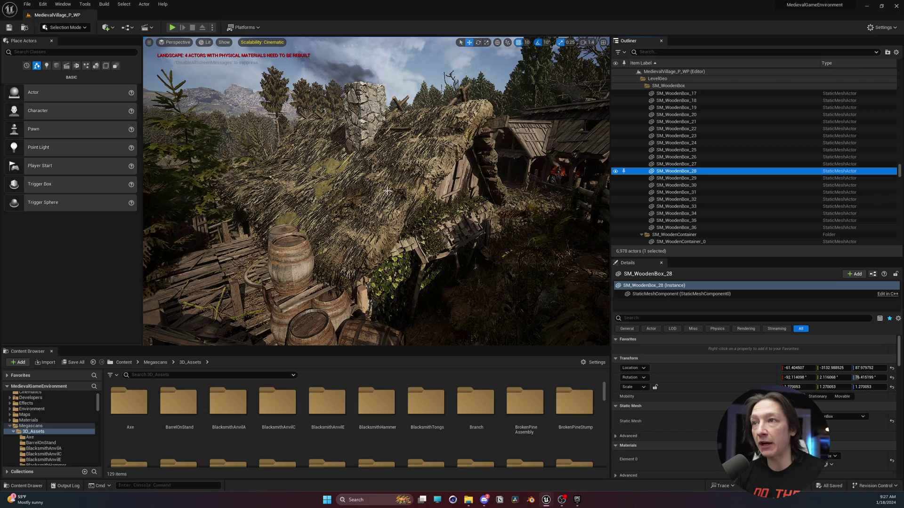
{"action": "mouse_move", "coordinate": [388, 190]}
{"action": "right_mouse_down"}
{"action": "mouse_move", "coordinate": [374, 212]}
{"action": "mouse_move", "coordinate": [367, 197]}
{"action": "right_mouse_up"}
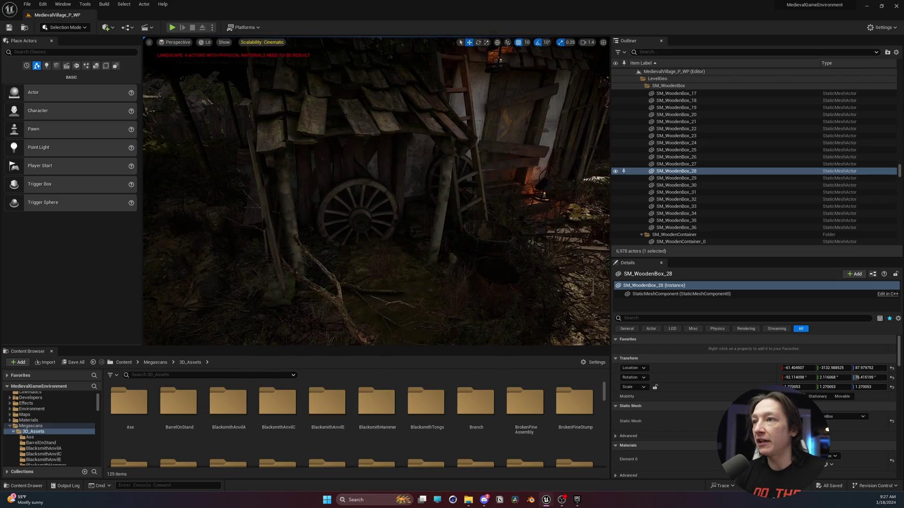
{"action": "left_click", "coordinate": [359, 212]}
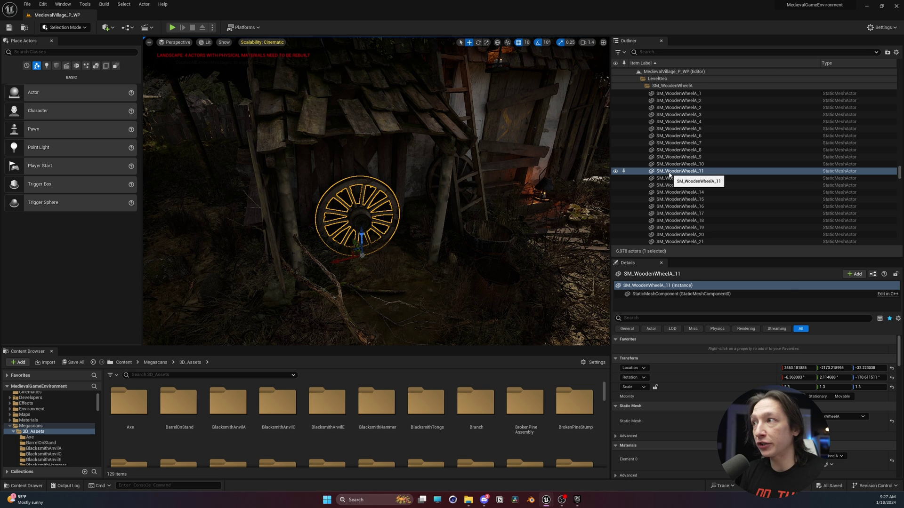
{"action": "right_click", "coordinate": [668, 174]}
{"action": "left_click", "coordinate": [699, 189]}
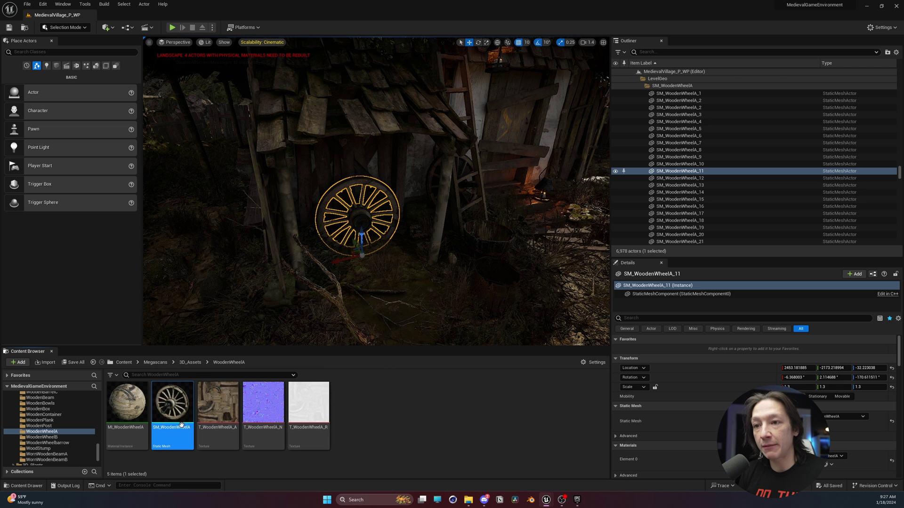
- Start a Migrate of SM_WoodenWheelA via Asset Actions, showing its dependent materials and textures
{"action": "right_click", "coordinate": [172, 410]}
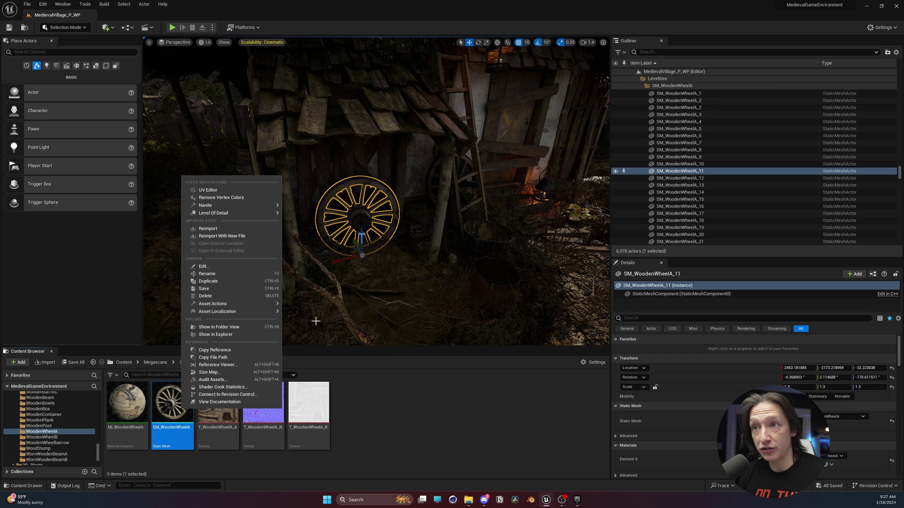
{"action": "mouse_move", "coordinate": [213, 304]}
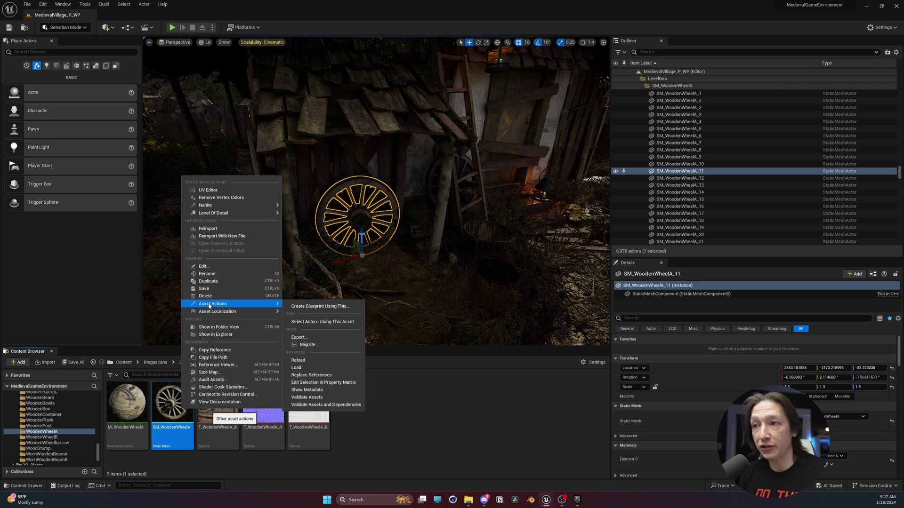
{"action": "left_click", "coordinate": [308, 345]}
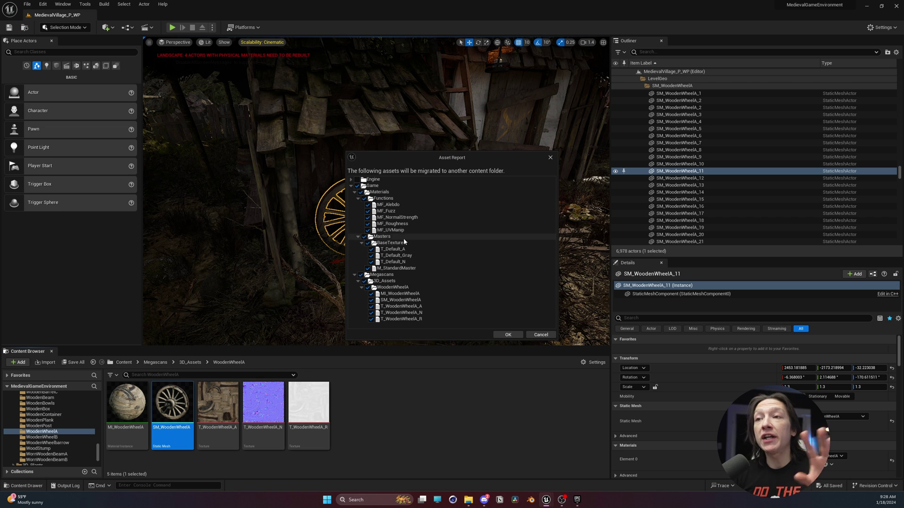
- Accept the asset report and navigate to 000_Project_Files > UE5 > Labyrinth_UE5 > Content as destination
{"action": "left_click", "coordinate": [510, 334]}
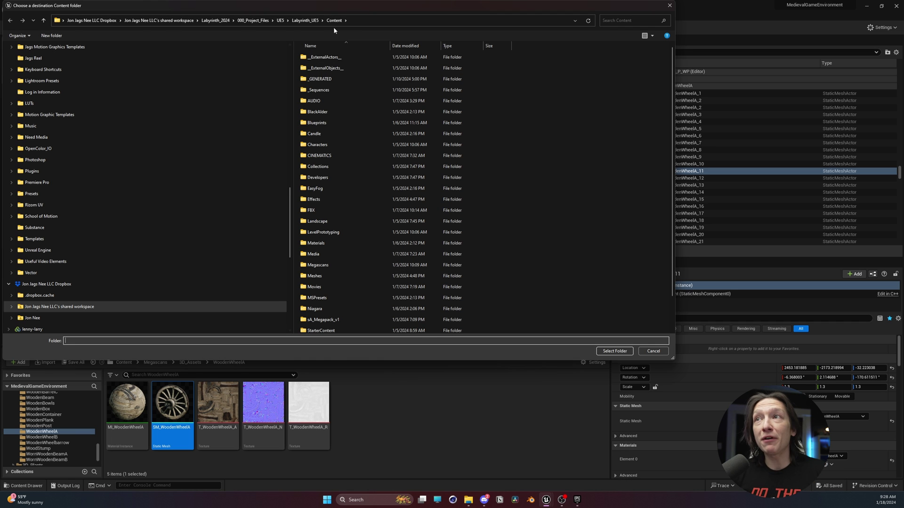
{"action": "left_click", "coordinate": [252, 20]}
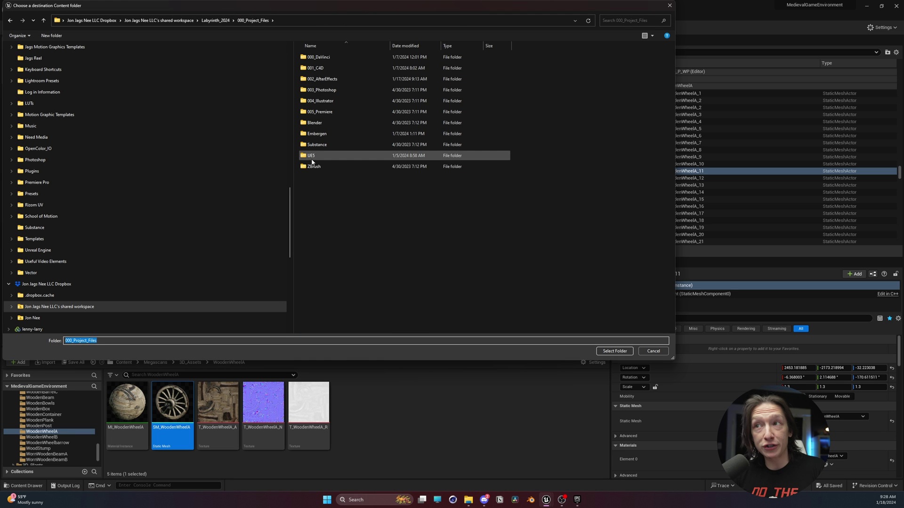
{"action": "double_click", "coordinate": [311, 155]}
{"action": "double_click", "coordinate": [319, 56]}
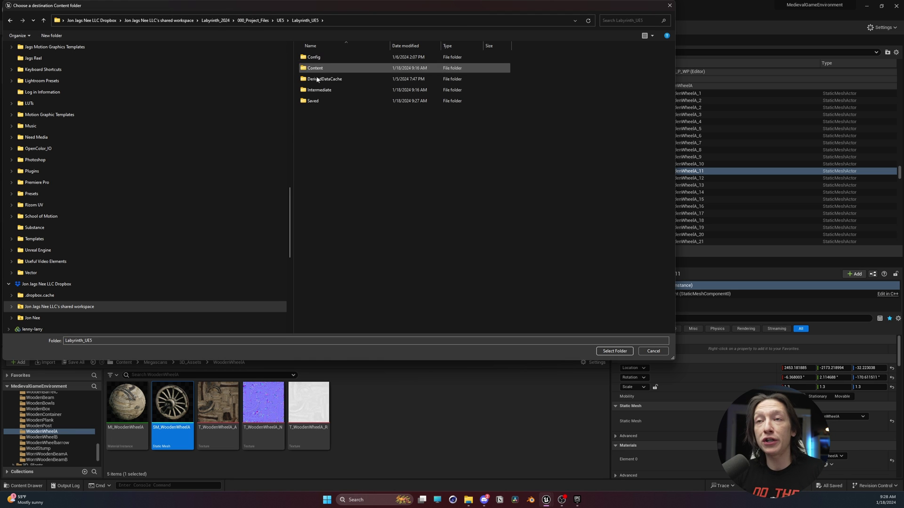
{"action": "double_click", "coordinate": [318, 70]}
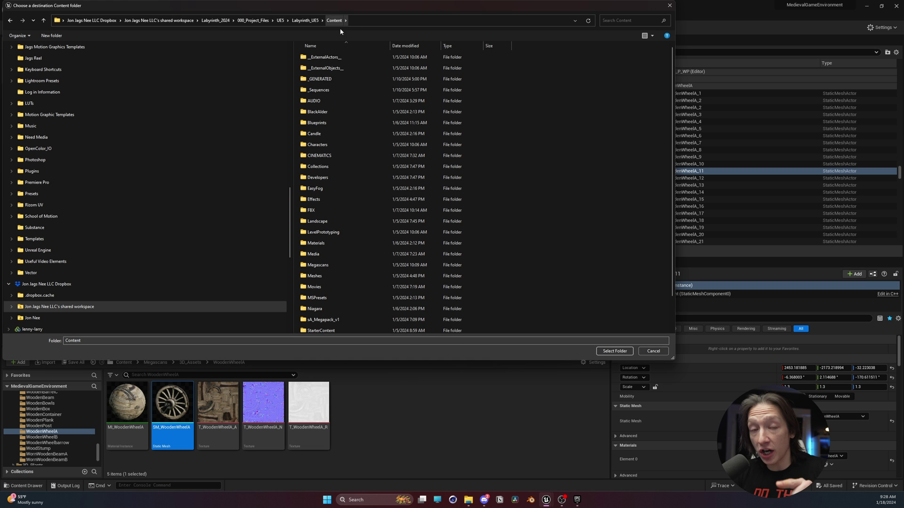
- Migrate into the Labyrinth Content folder, overwriting every conflicting existing asset
{"action": "left_click", "coordinate": [614, 352]}
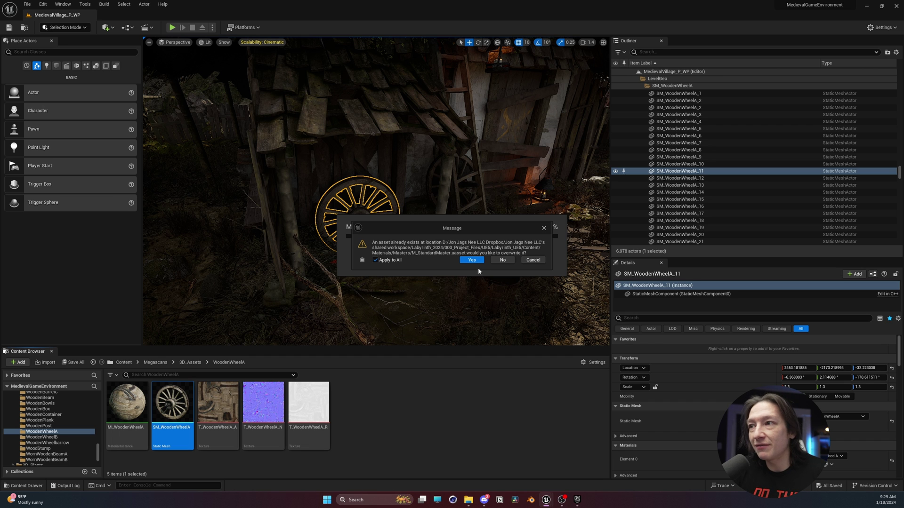
{"action": "left_click", "coordinate": [470, 260]}
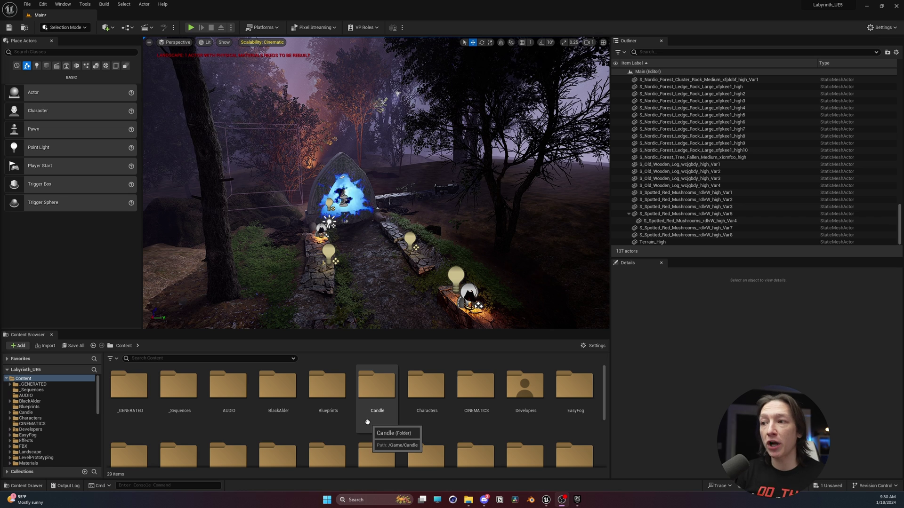
- After a quick 'wagon' search, browse to Megascans > 3D_Assets > WoodenWheelA in the Labyrinth project
{"action": "left_click", "coordinate": [229, 359]}
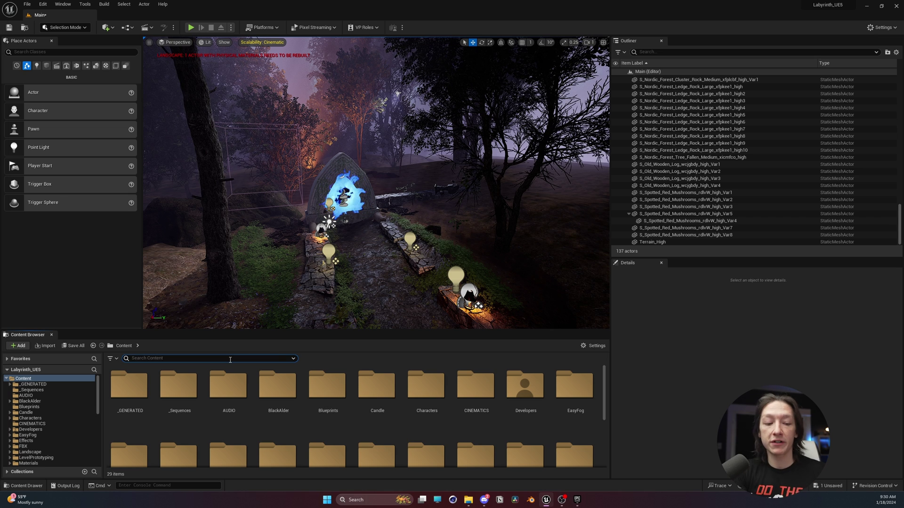
{"action": "type", "text": "wagon"}
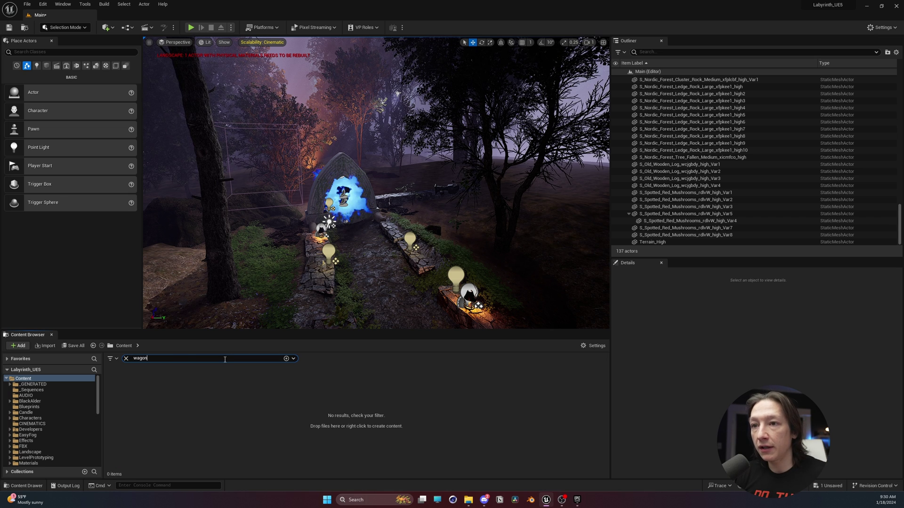
{"action": "left_click", "coordinate": [125, 360]}
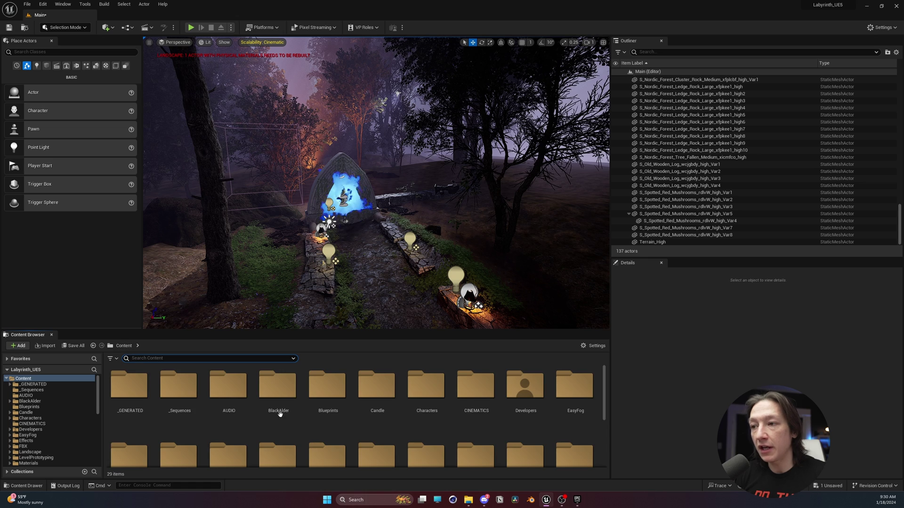
{"action": "scroll", "coordinate": [279, 413], "scroll_direction": "down", "scroll_amount": 2}
{"action": "scroll", "coordinate": [211, 417], "scroll_direction": "down", "scroll_amount": 3}
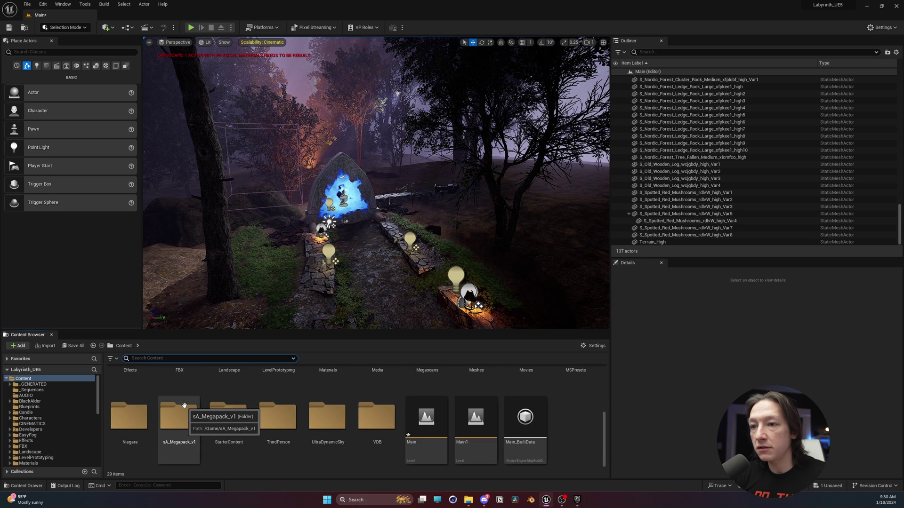
{"action": "scroll", "coordinate": [325, 416], "scroll_direction": "up", "scroll_amount": 3}
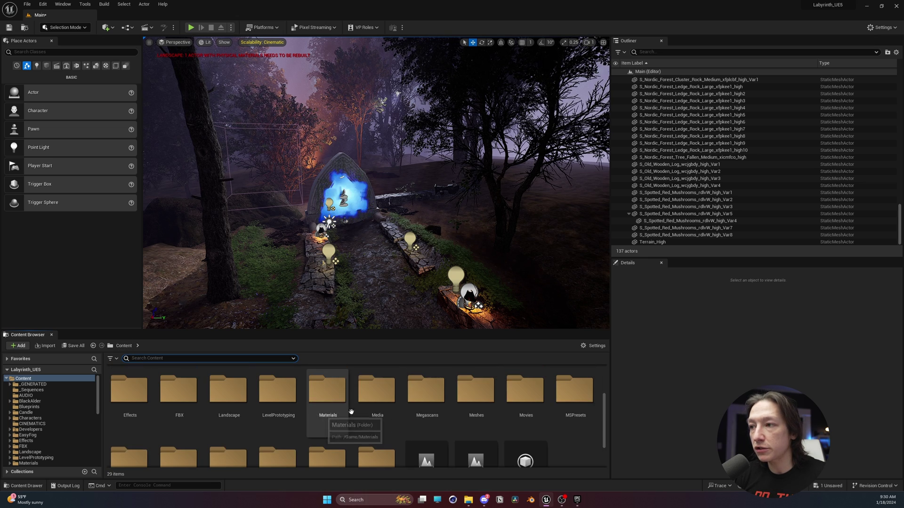
{"action": "double_click", "coordinate": [427, 392]}
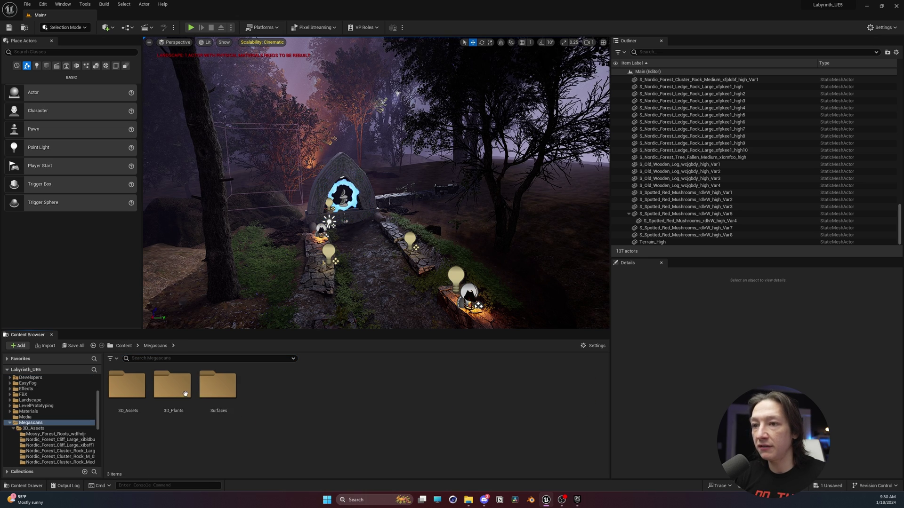
{"action": "double_click", "coordinate": [135, 385]}
{"action": "scroll", "coordinate": [217, 416], "scroll_direction": "down", "scroll_amount": 1}
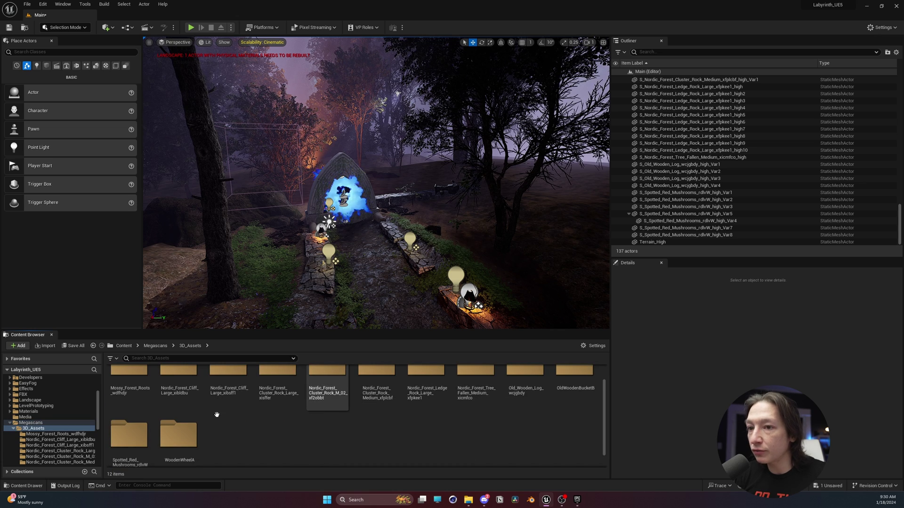
{"action": "scroll", "coordinate": [217, 415], "scroll_direction": "down", "scroll_amount": 1}
{"action": "double_click", "coordinate": [177, 435]}
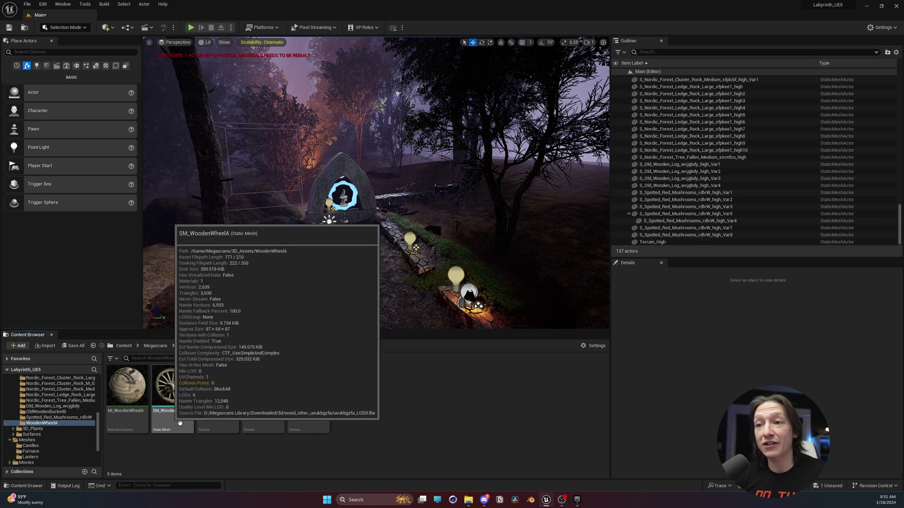
- Filter Content for 'wheel' and drop SM_WoodenWheelA onto the forest path by the glowing archway
{"action": "left_click", "coordinate": [176, 359]}
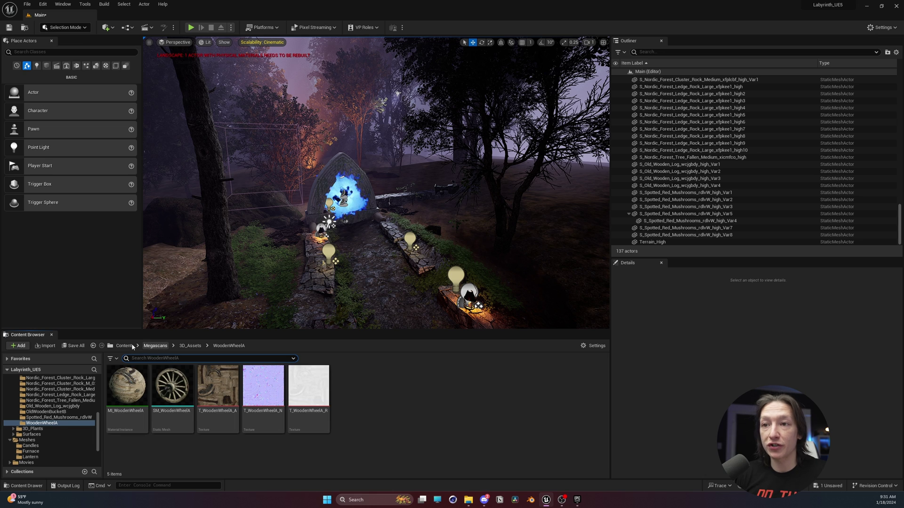
{"action": "left_click", "coordinate": [124, 346]}
{"action": "type", "text": "wheel"}
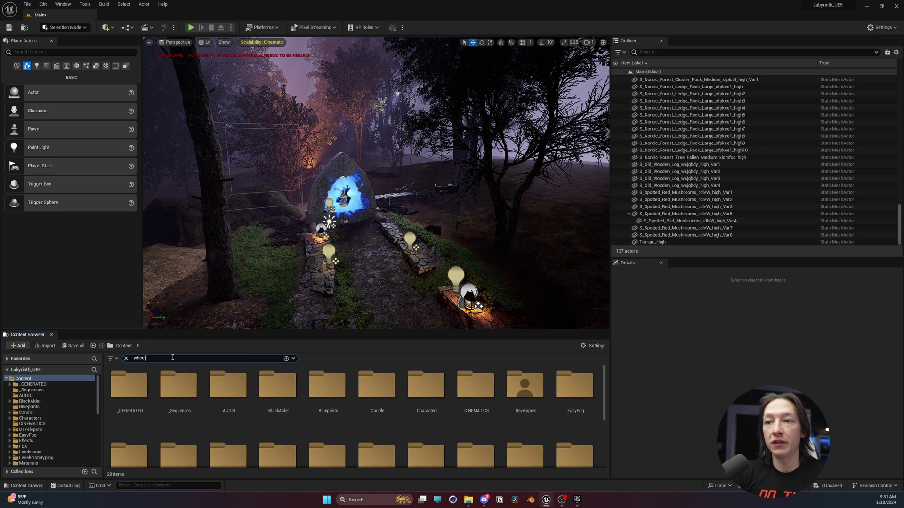
{"action": "key", "text": "Return"}
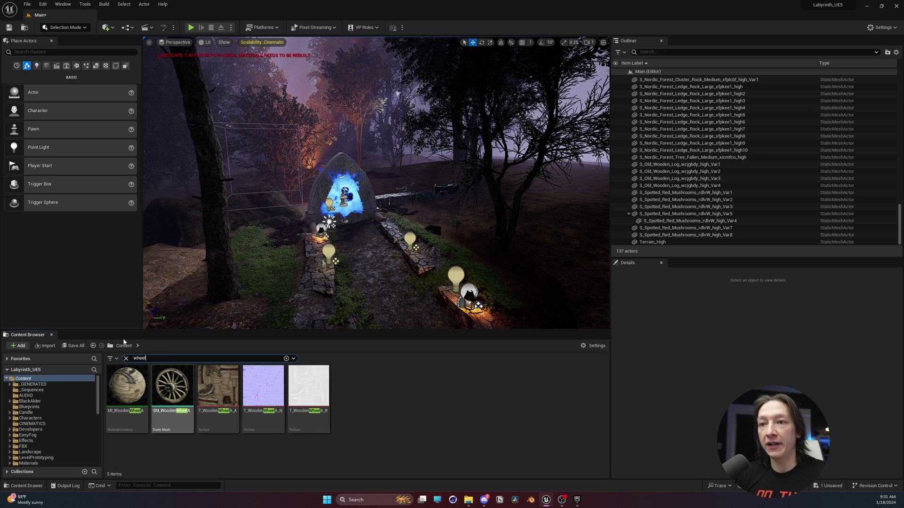
{"action": "left_click_drag", "start_coordinate": [178, 393], "coordinate": [347, 272]}
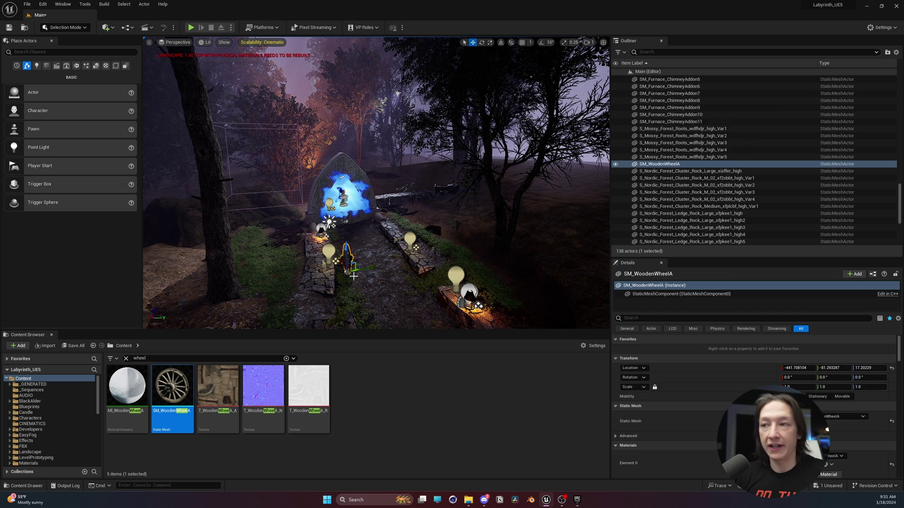
{"action": "key", "text": "f"}
{"action": "scroll", "coordinate": [374, 184], "scroll_direction": "up", "scroll_amount": 3}
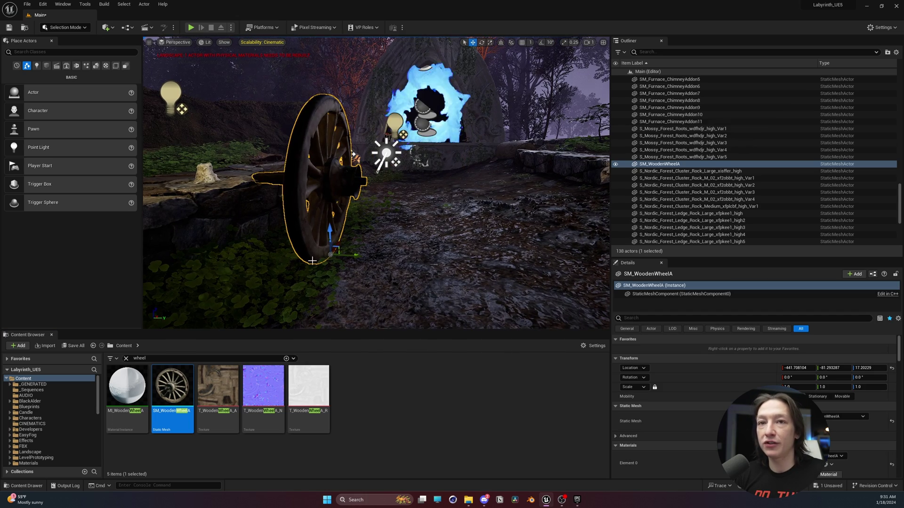
{"action": "key", "text": "Escape"}
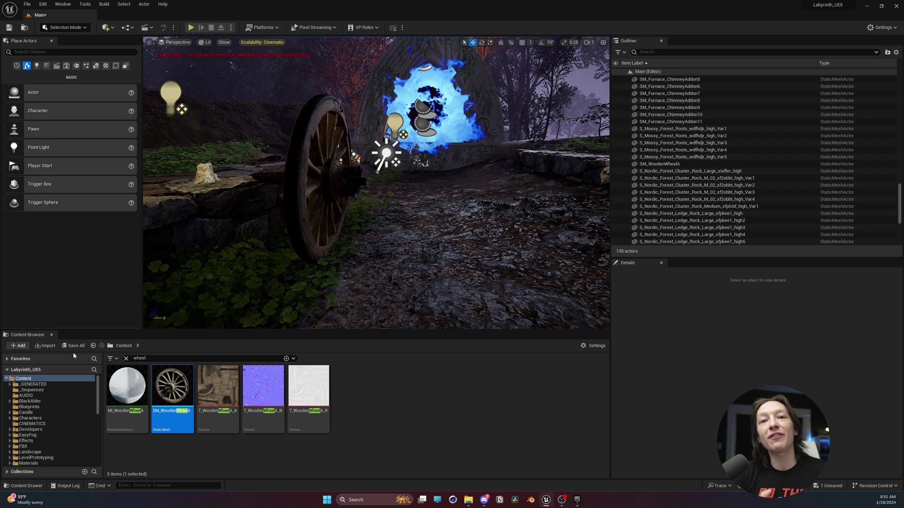